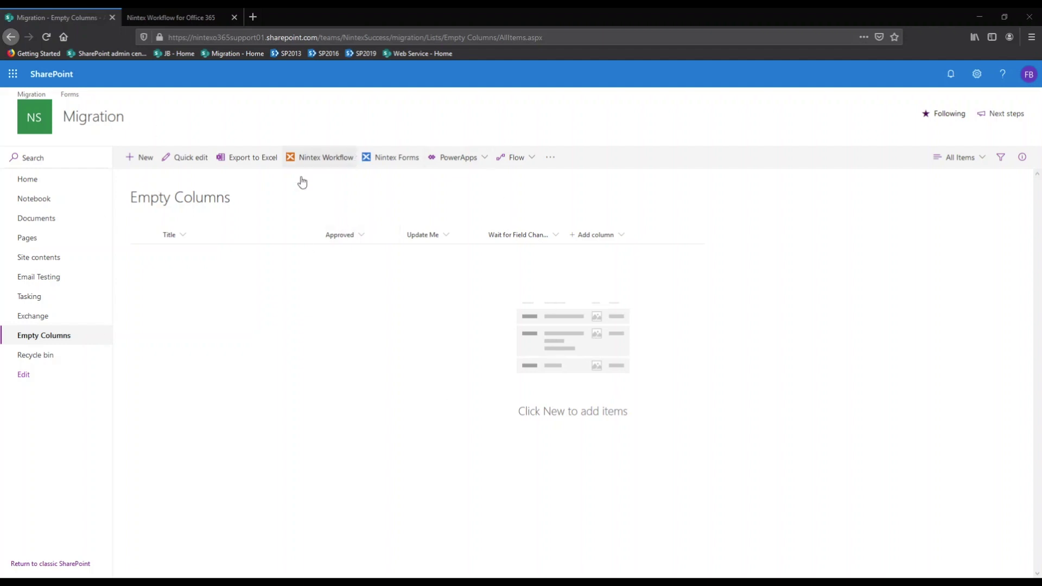
Add a new list item titled 'Item 1' and save it.
left_click(141, 158)
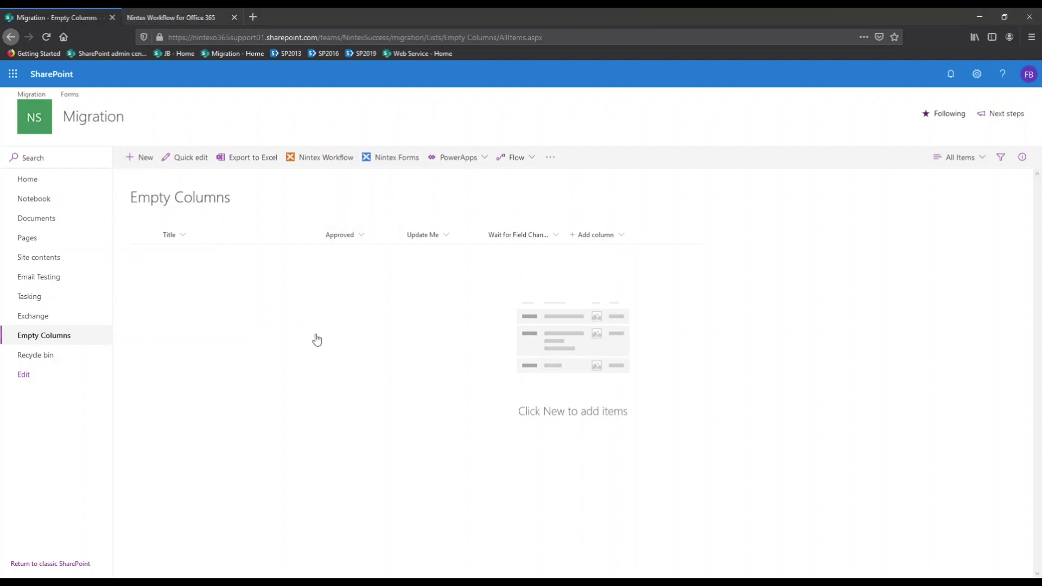
left_click(802, 172)
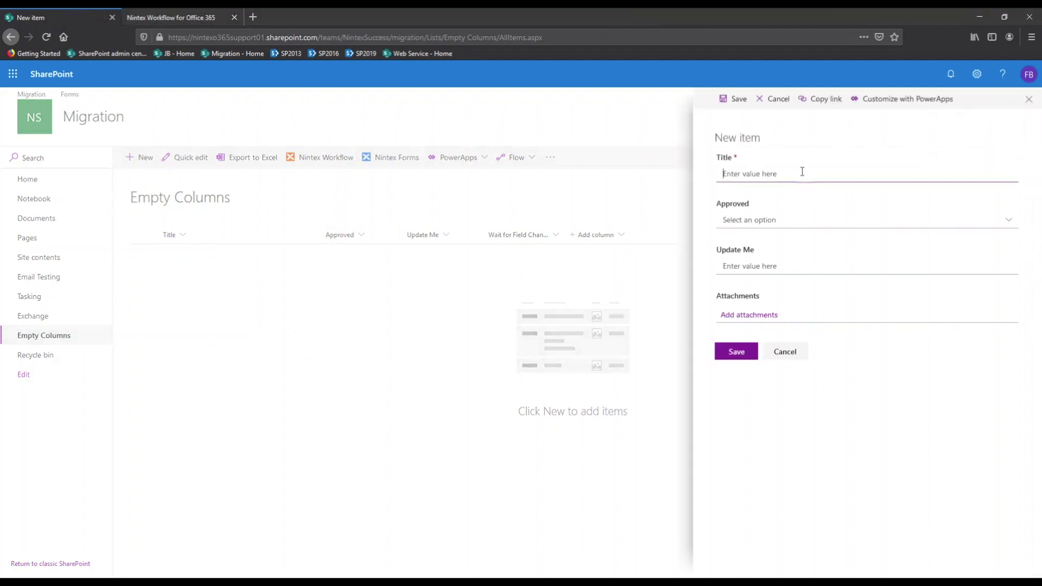
type("Item 1")
left_click(736, 353)
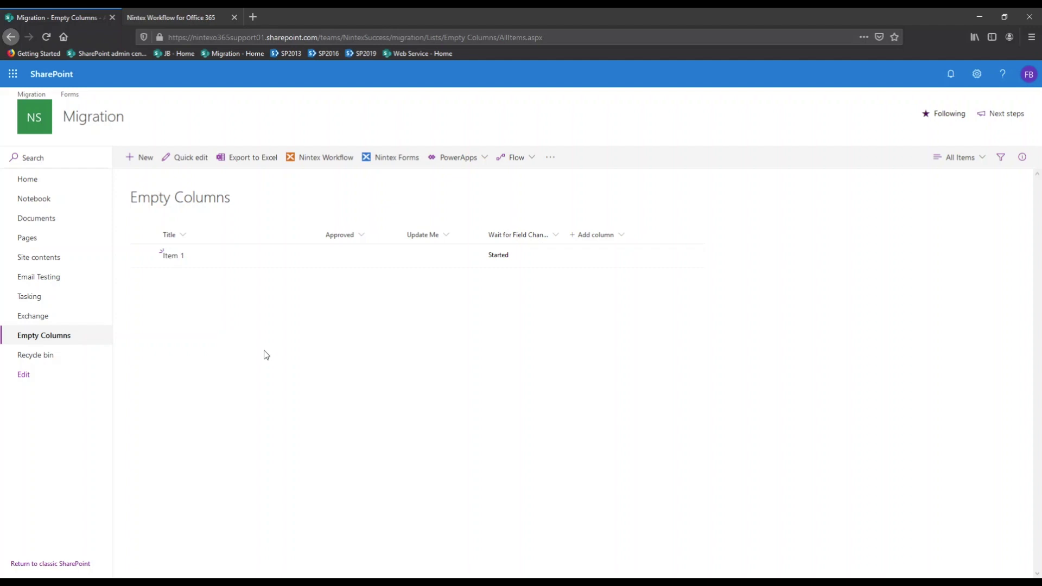
Edit Item 1, set its Approved field to Yes, and save it.
left_click(307, 255)
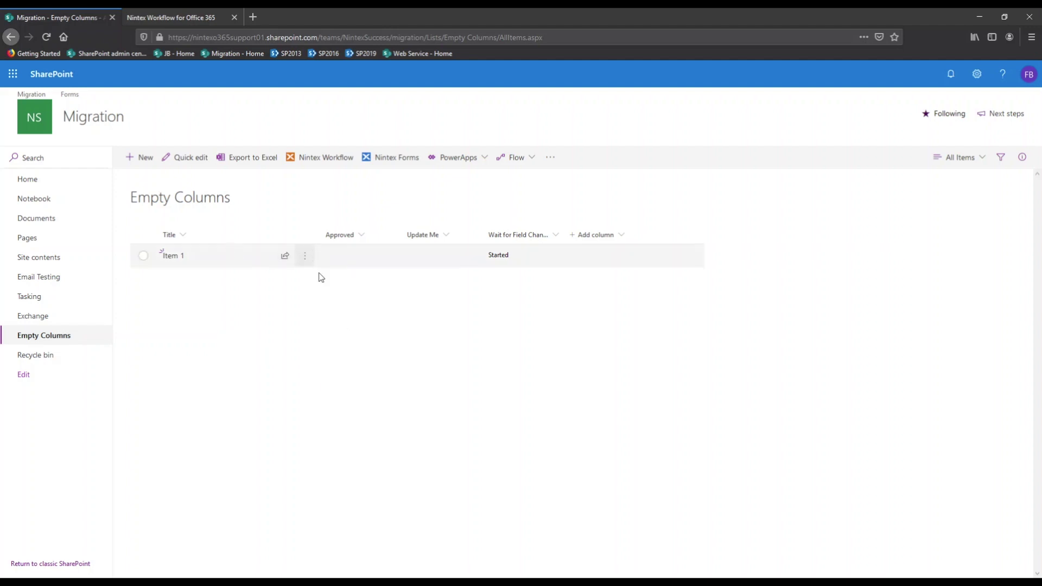
left_click(352, 278)
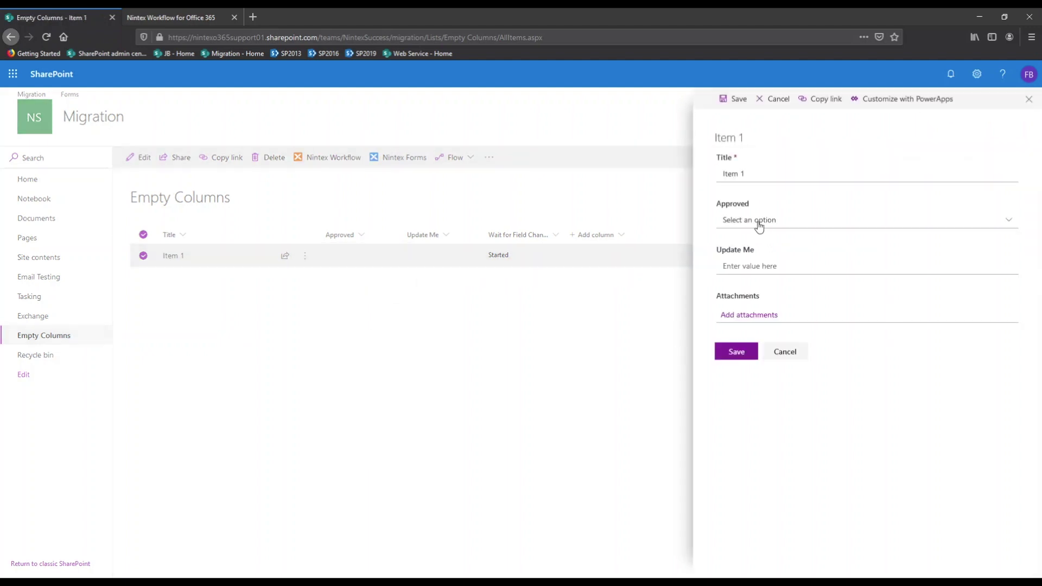
left_click(758, 224)
left_click(751, 256)
left_click(739, 356)
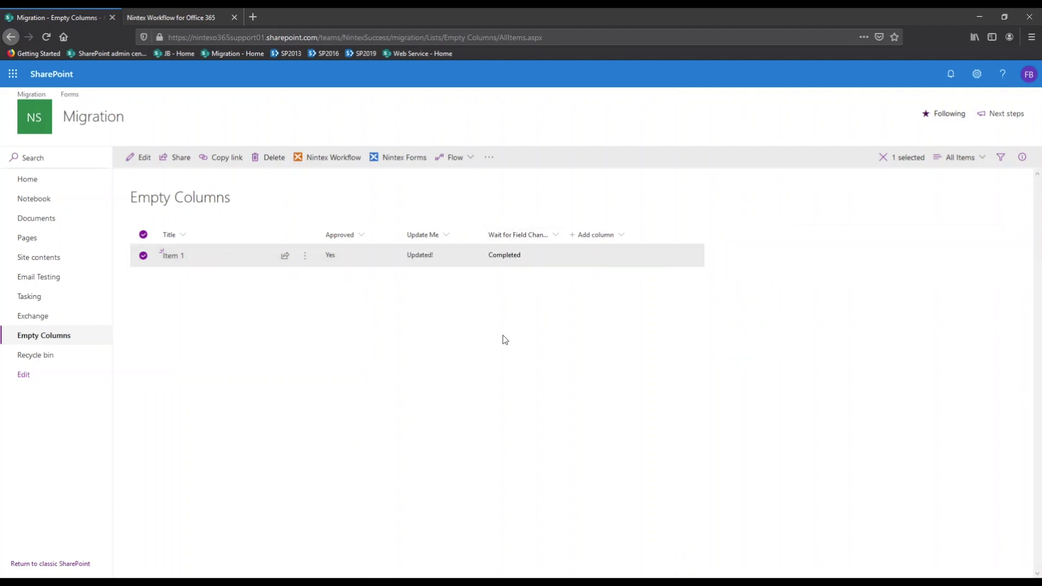
left_click(979, 76)
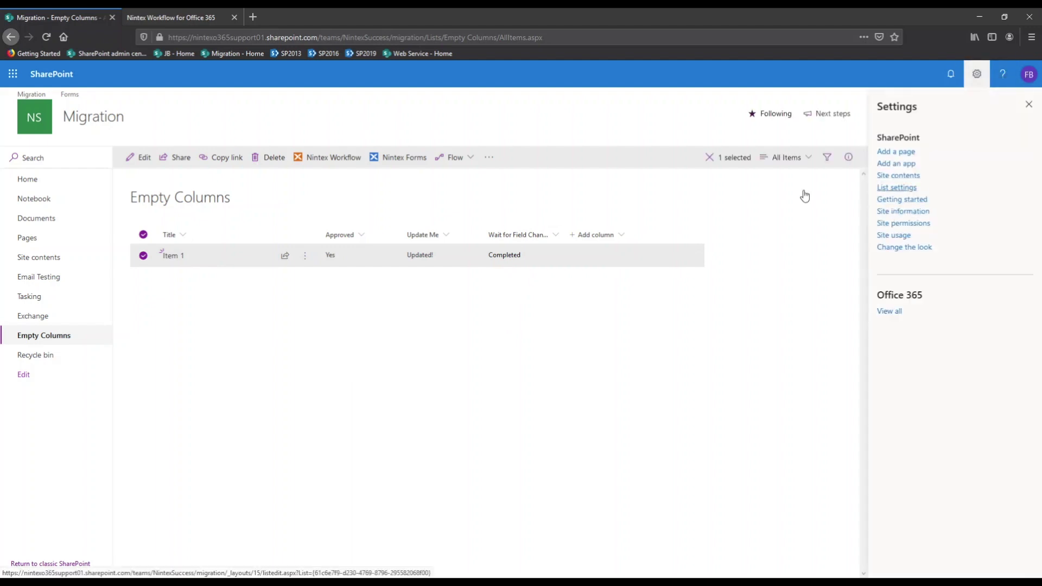
From List settings, open the Checker column in a new tab and inspect its IF(Approved="","No","Yes") formula.
left_click(897, 187)
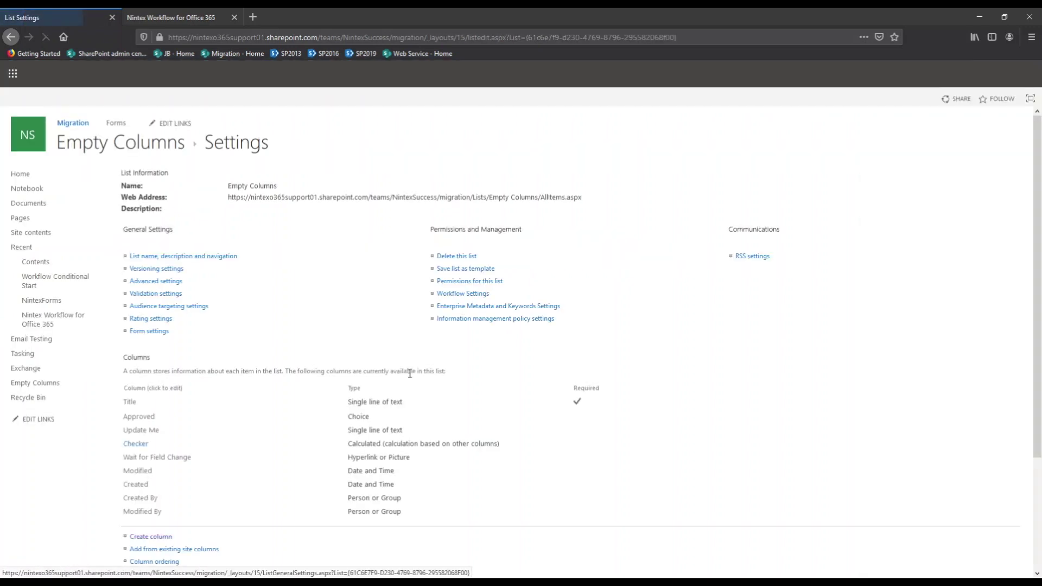
scroll(237, 385, "down", 3)
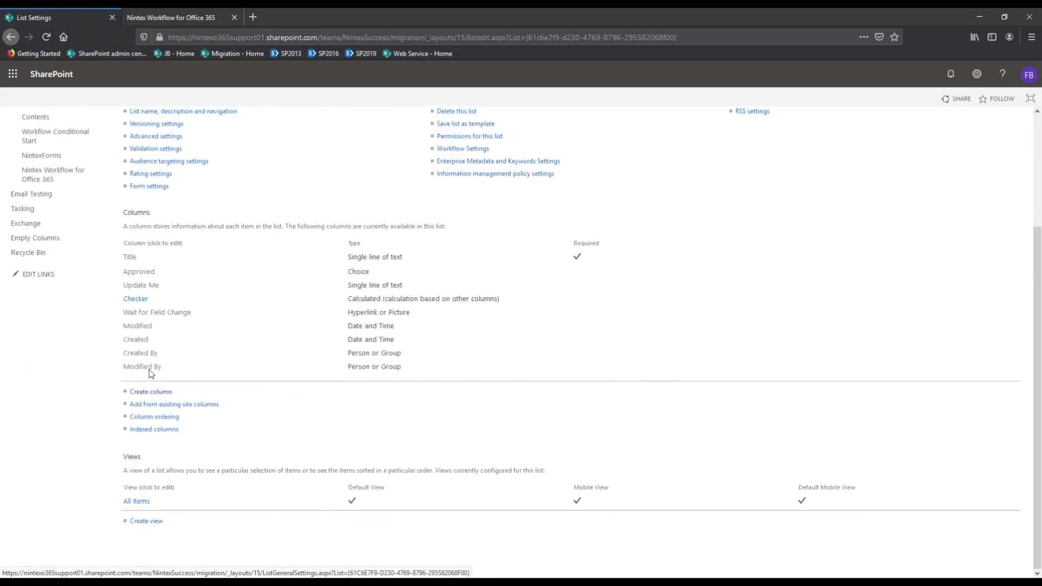
right_click(135, 303)
left_click(158, 307)
left_click(12, 38)
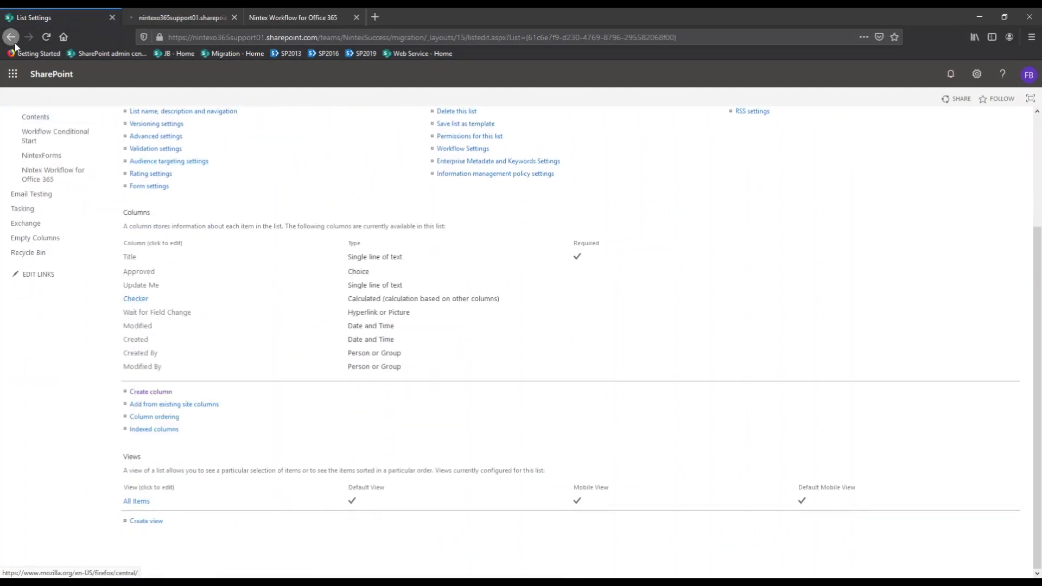
left_click(179, 19)
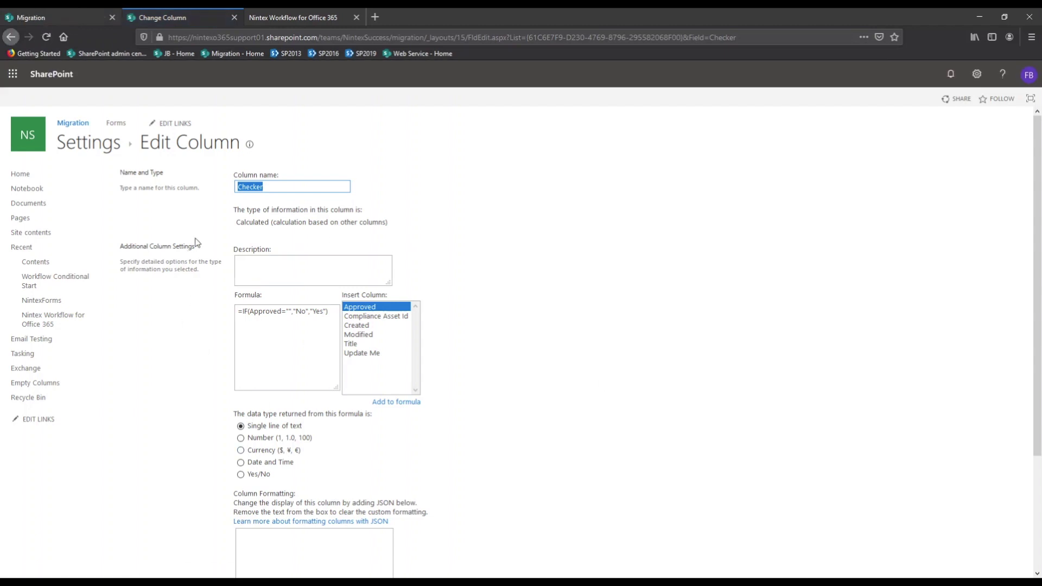
double_click(252, 312)
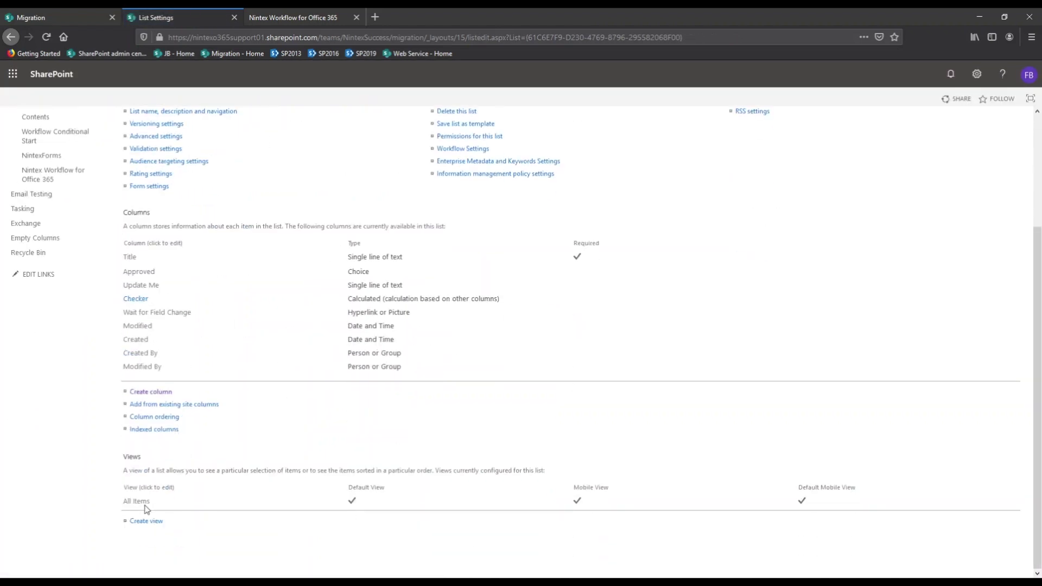
Enable Display for the Checker column in the All Items view.
left_click(143, 507)
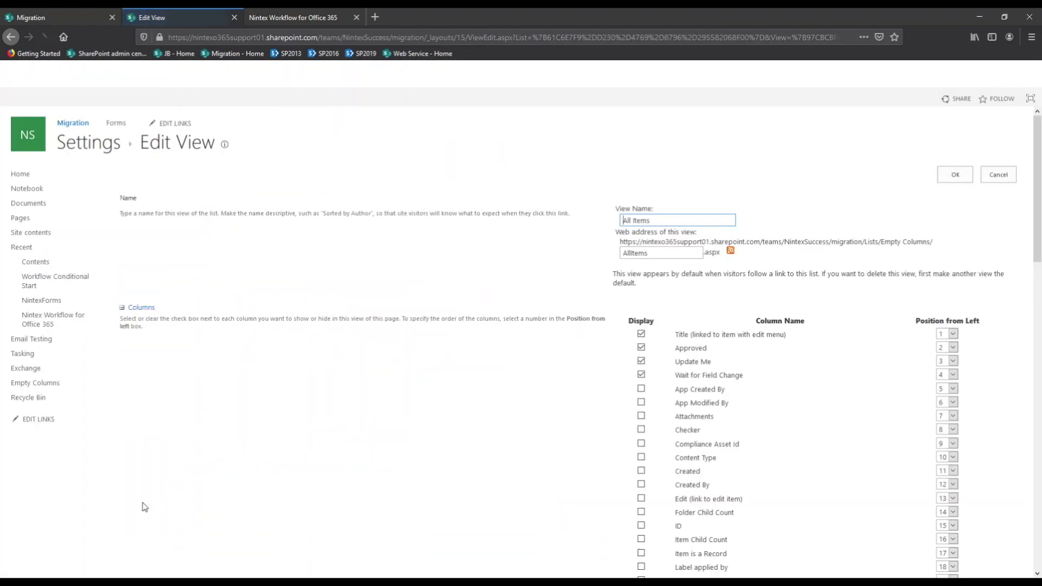
left_click(641, 429)
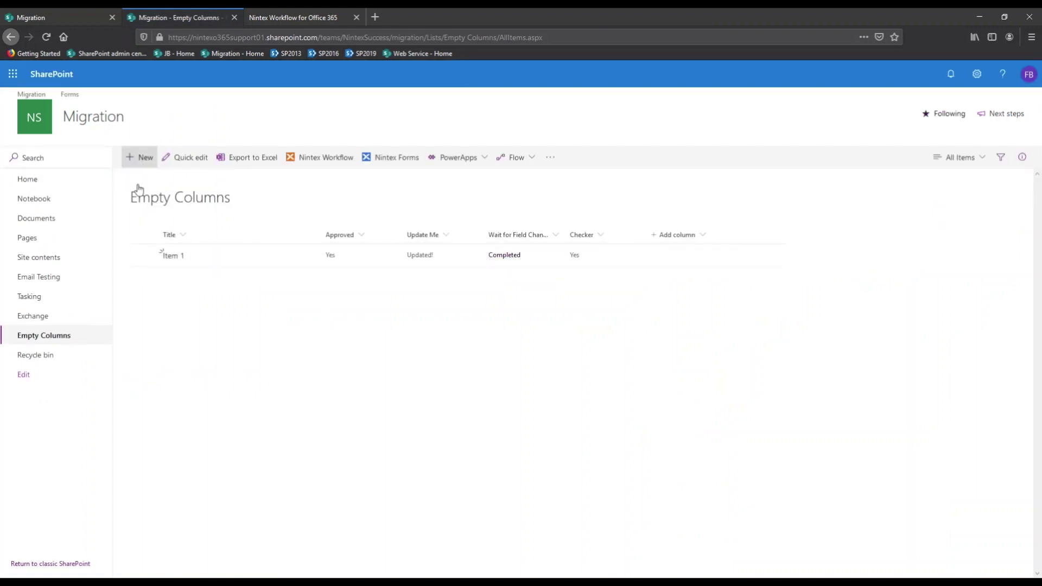
left_click(140, 162)
Add a new list item titled 'Item 2' and save it.
left_click(740, 173)
type("Itm ")
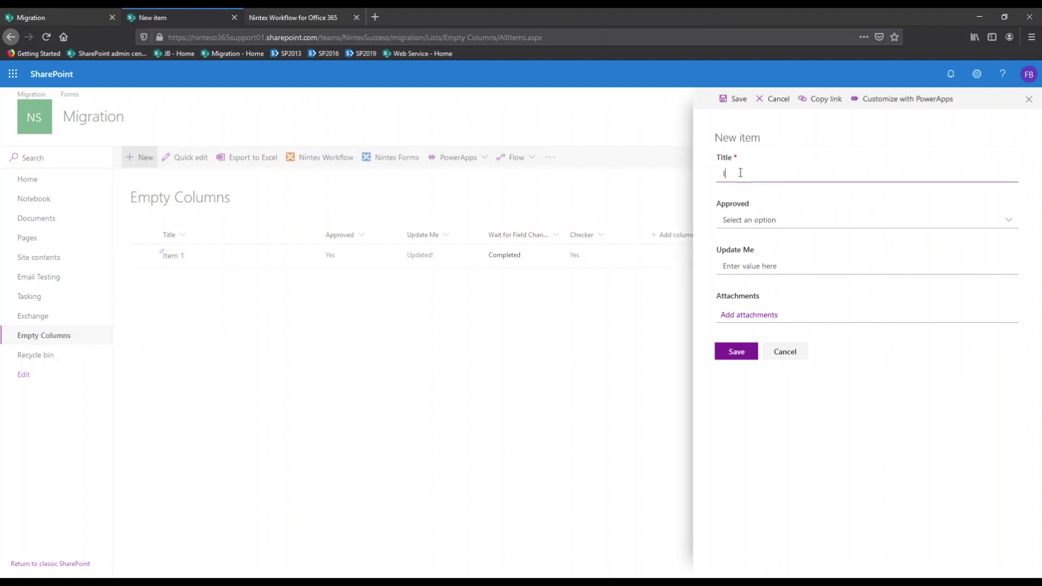
type("m 2")
left_click(739, 353)
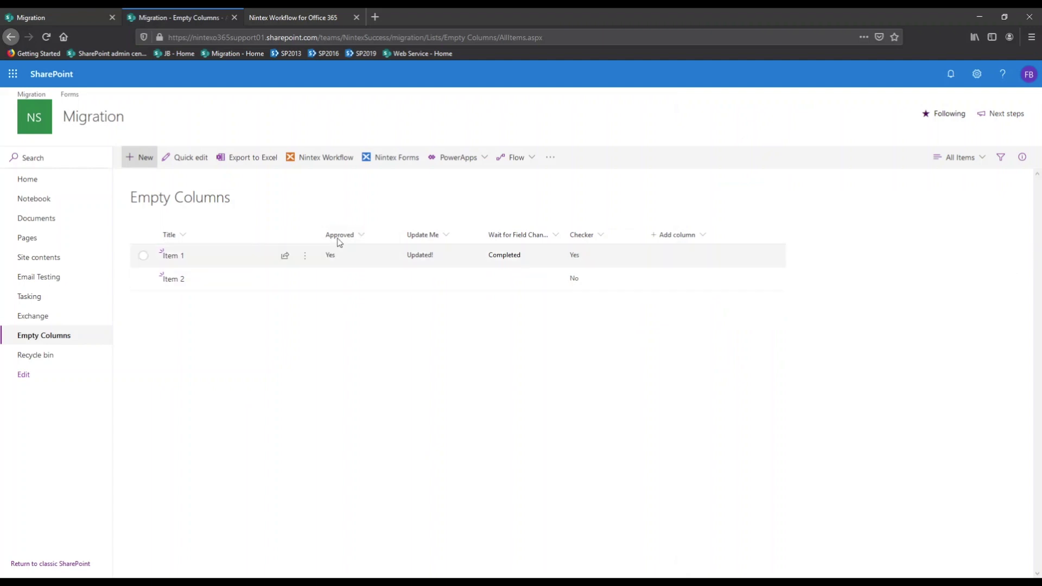
Set Item 2's Approved field to No and close its details panel.
left_click(332, 282)
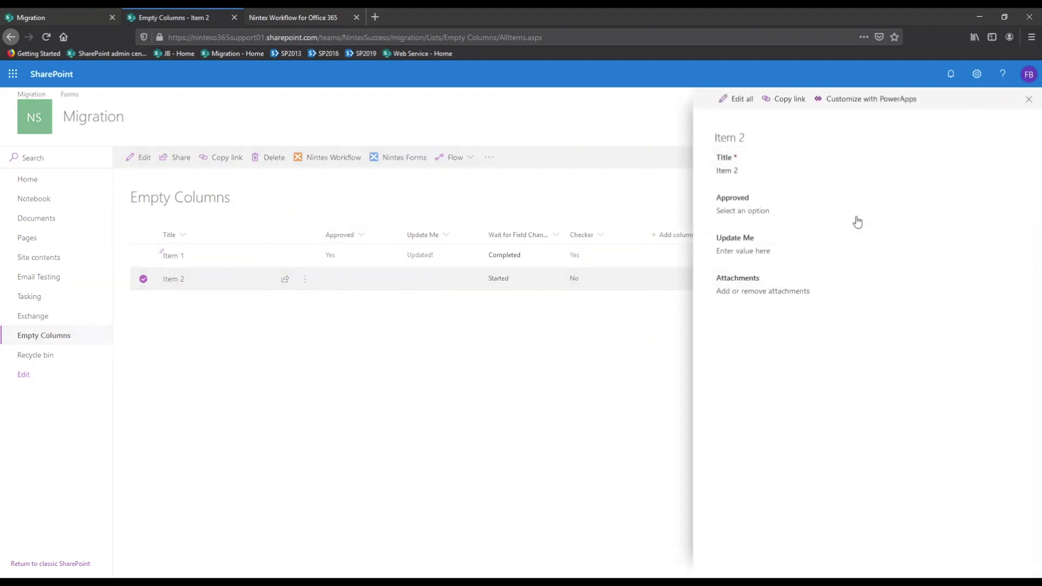
left_click(756, 215)
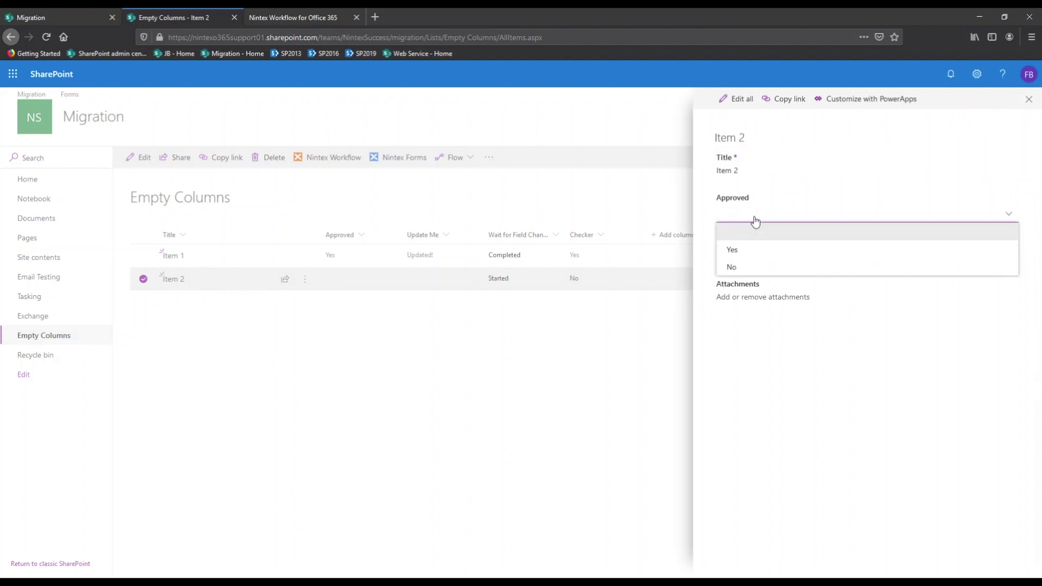
left_click(757, 268)
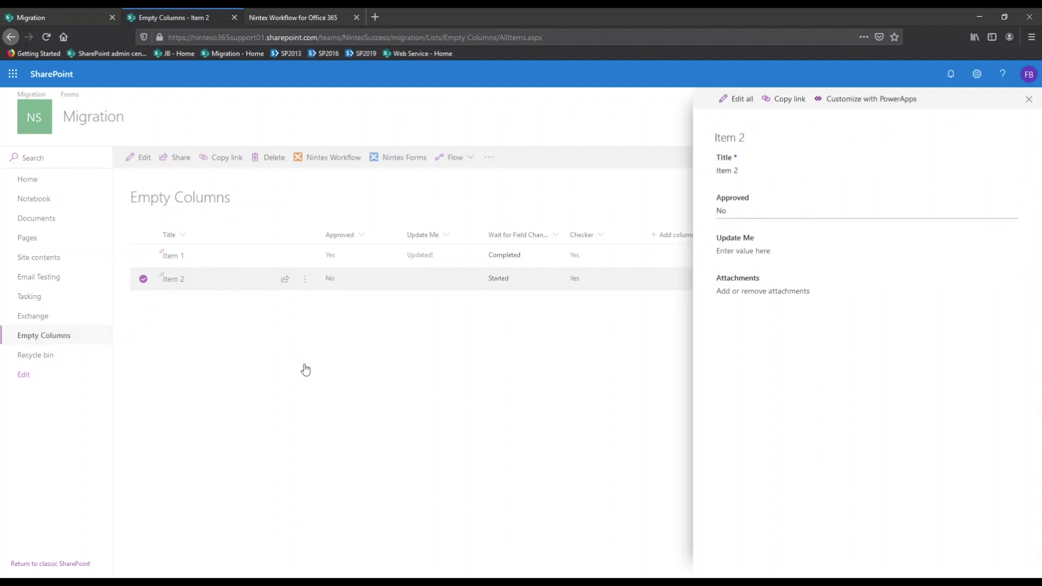
left_click(354, 413)
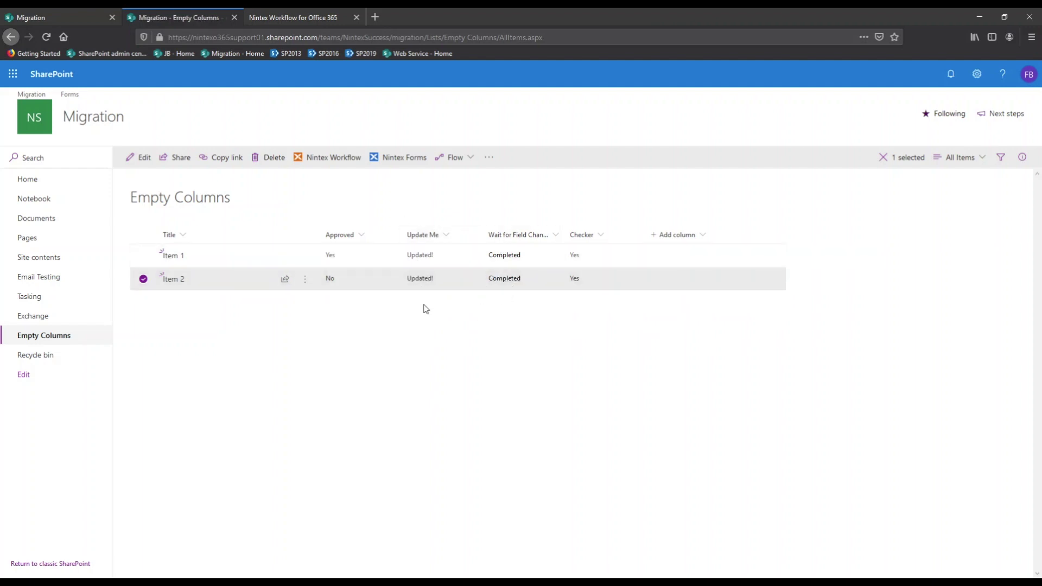
left_click(337, 21)
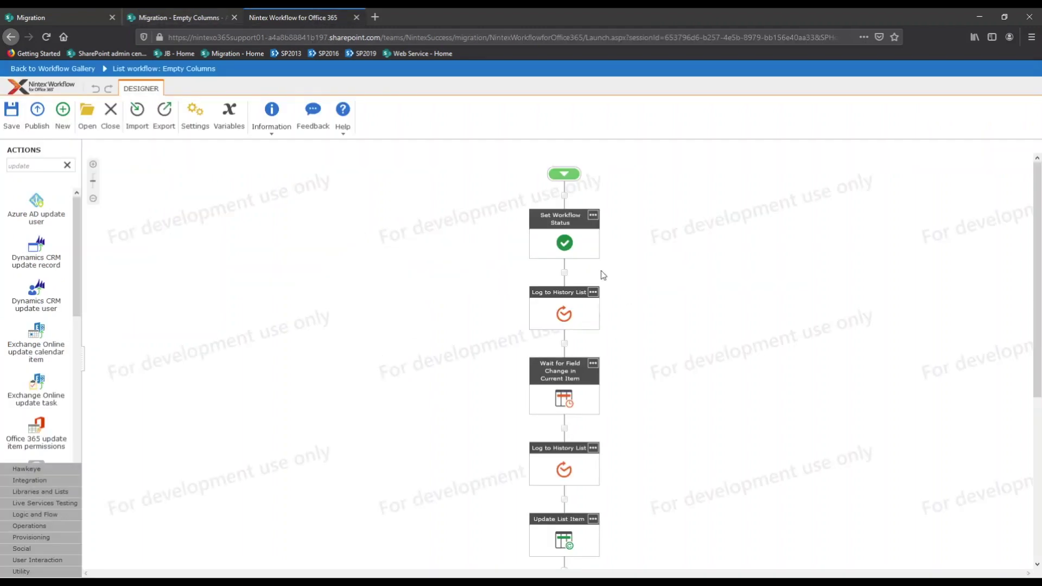
Glance at the Log to History List action, then open Wait for Field Change settings (Checker equals Yes).
scroll(562, 255, "down", 1)
scroll(561, 256, "down", 2)
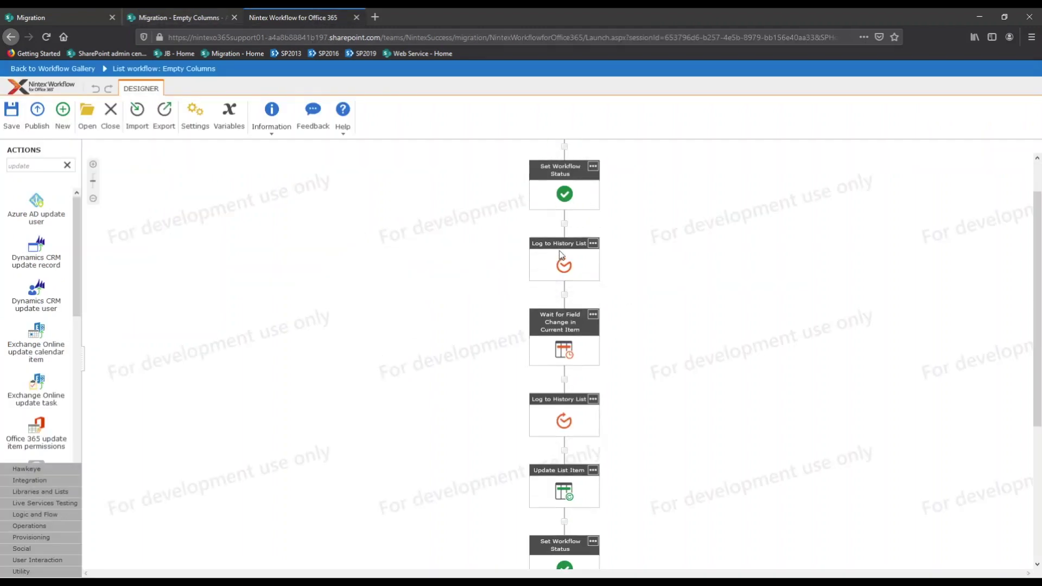
double_click(563, 260)
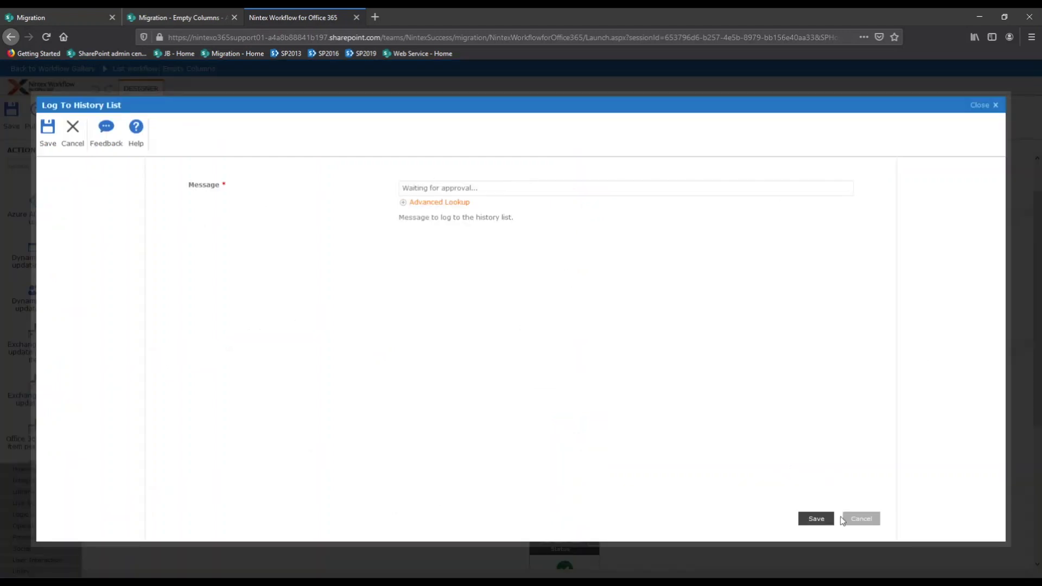
left_click(862, 519)
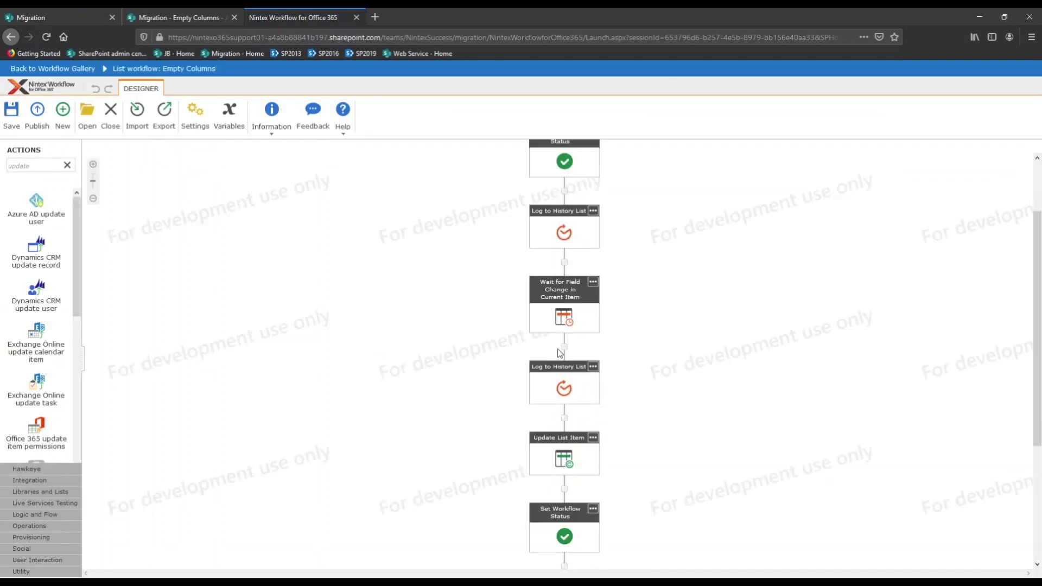
double_click(568, 321)
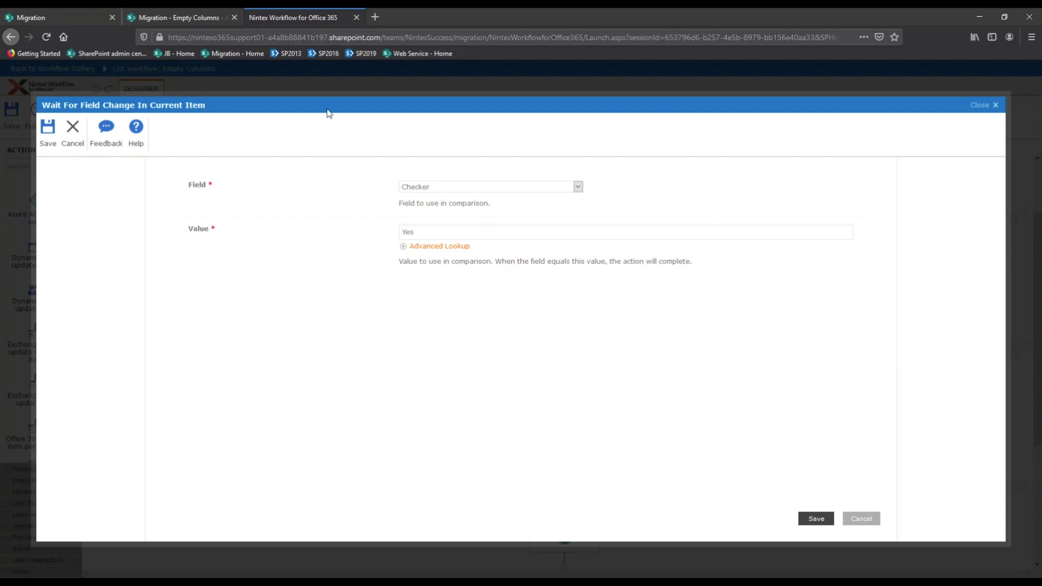
Compare the Empty Columns list in both tabs, showing both items Completed with Checker Yes.
left_click(182, 18)
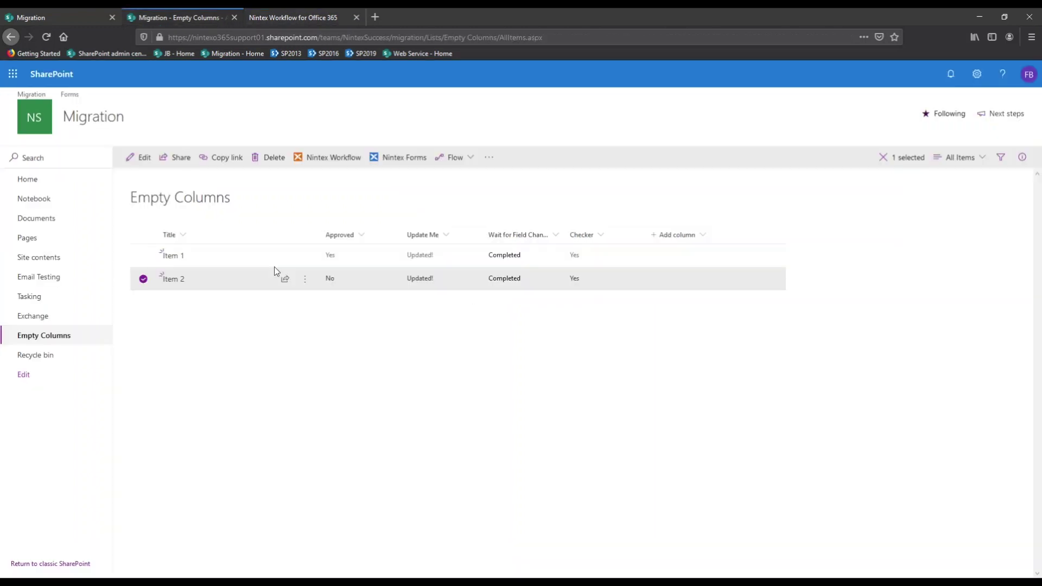
left_click(40, 16)
left_click(179, 17)
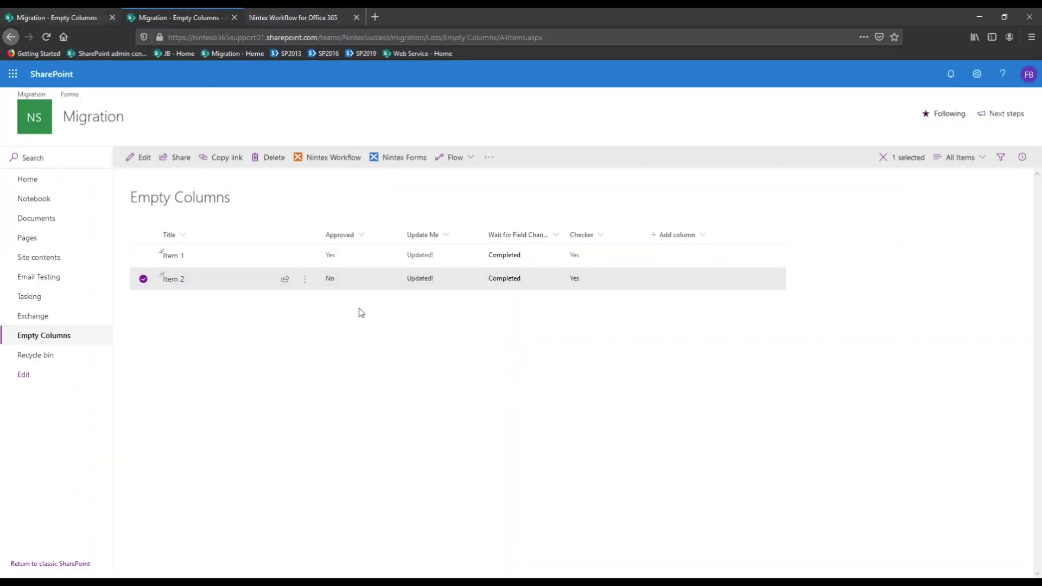